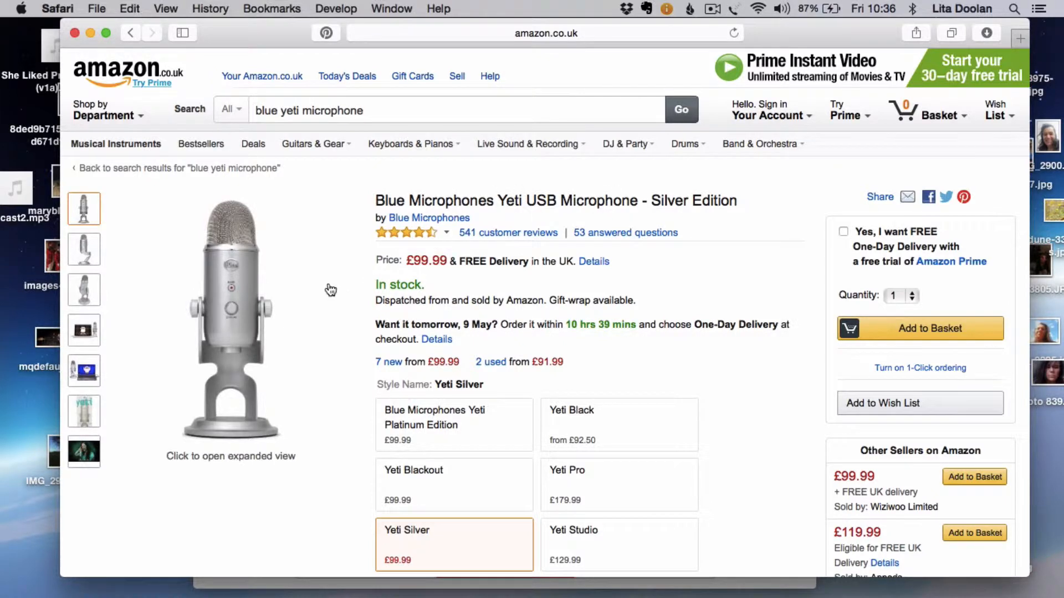
Switch to GarageBand and create a new podcast episode project named podcast3 in the Music folder.
mouse_move(253, 291)
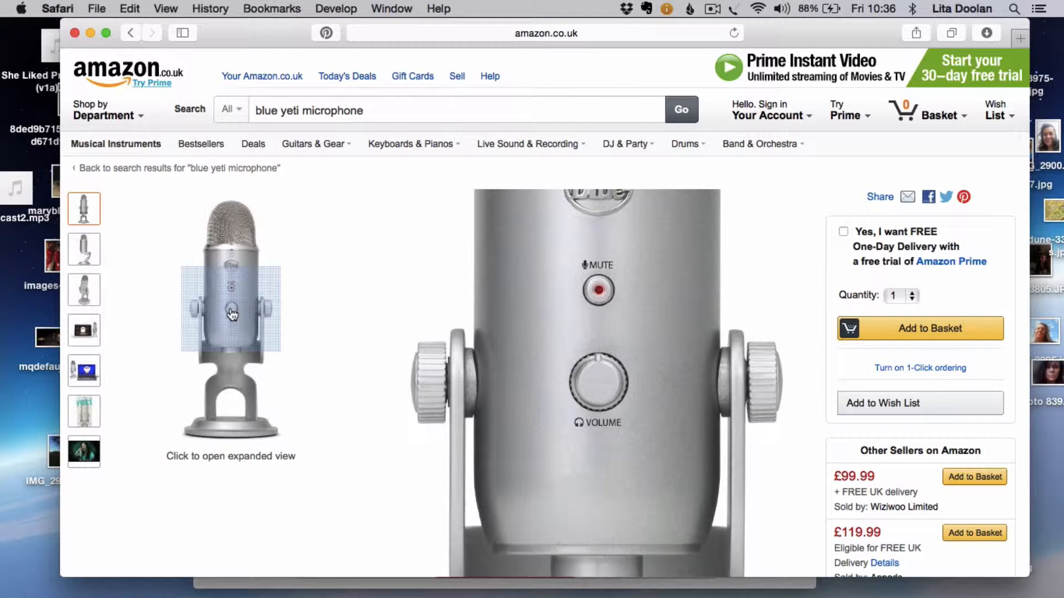
mouse_move(240, 594)
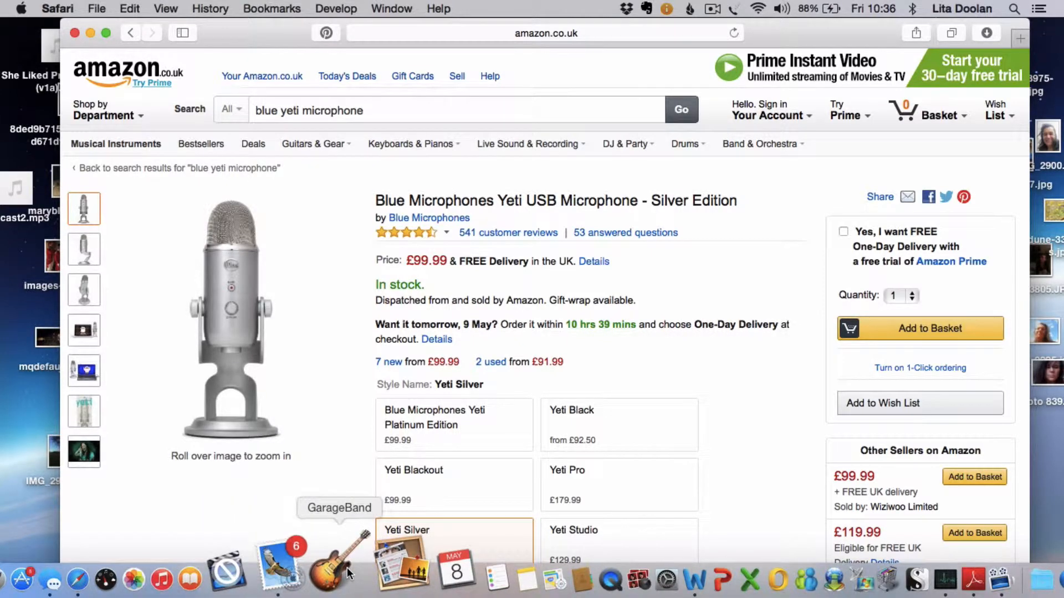
click(339, 571)
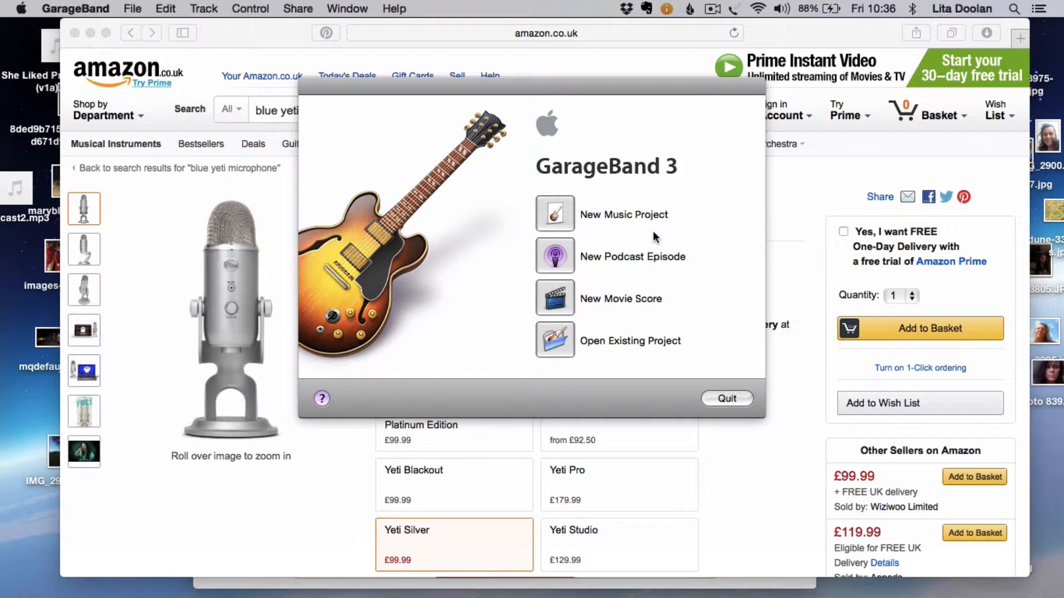
click(554, 256)
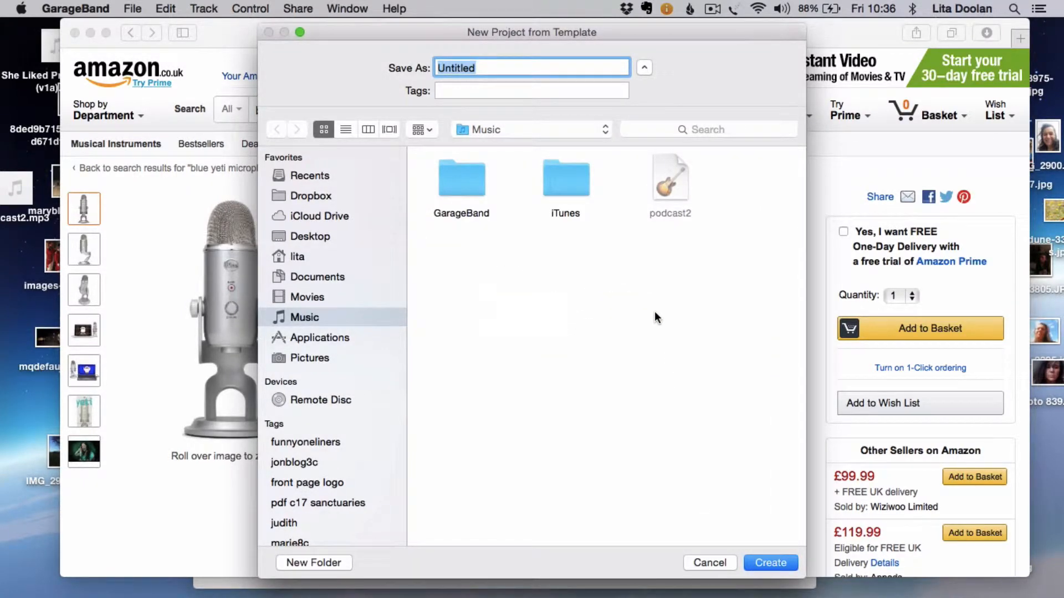
key(BackSpace)
text(podcast3)
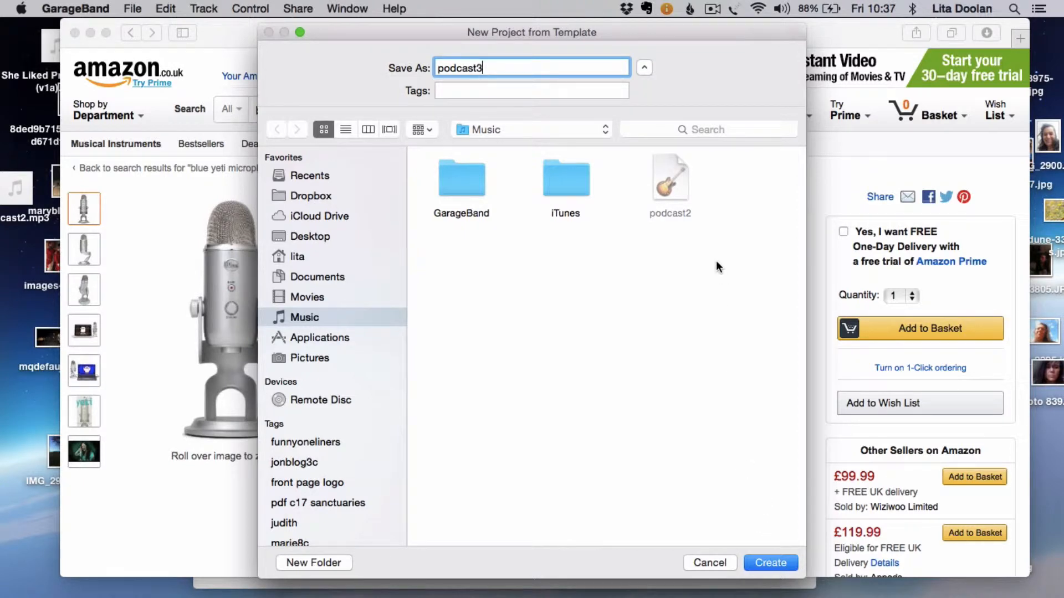
click(769, 559)
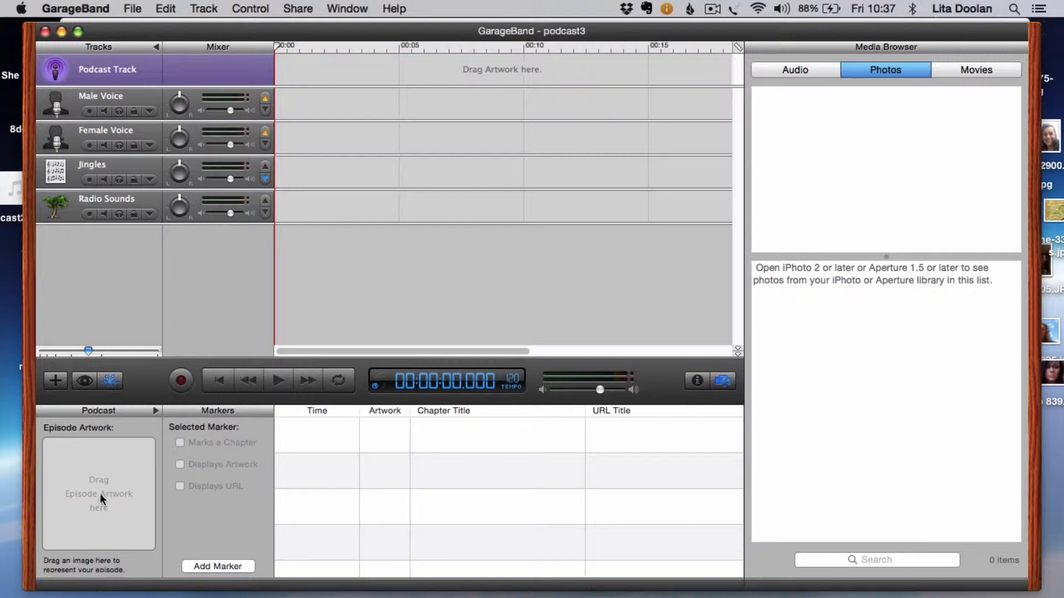
Set the photodune image from the desktop as the podcast's episode artwork.
mouse_move(102, 491)
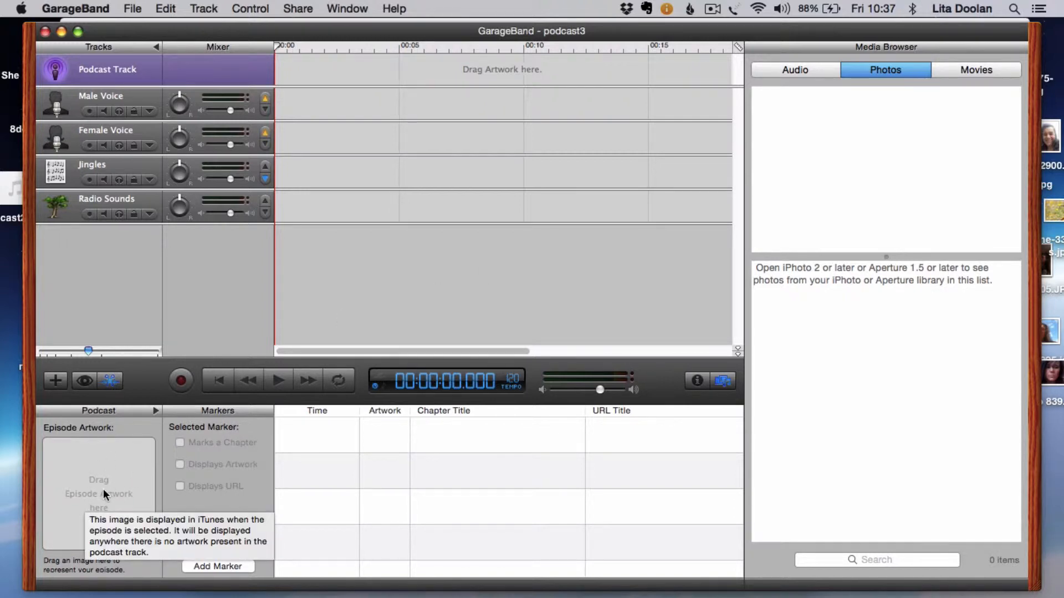
drag(644, 31, 504, 176)
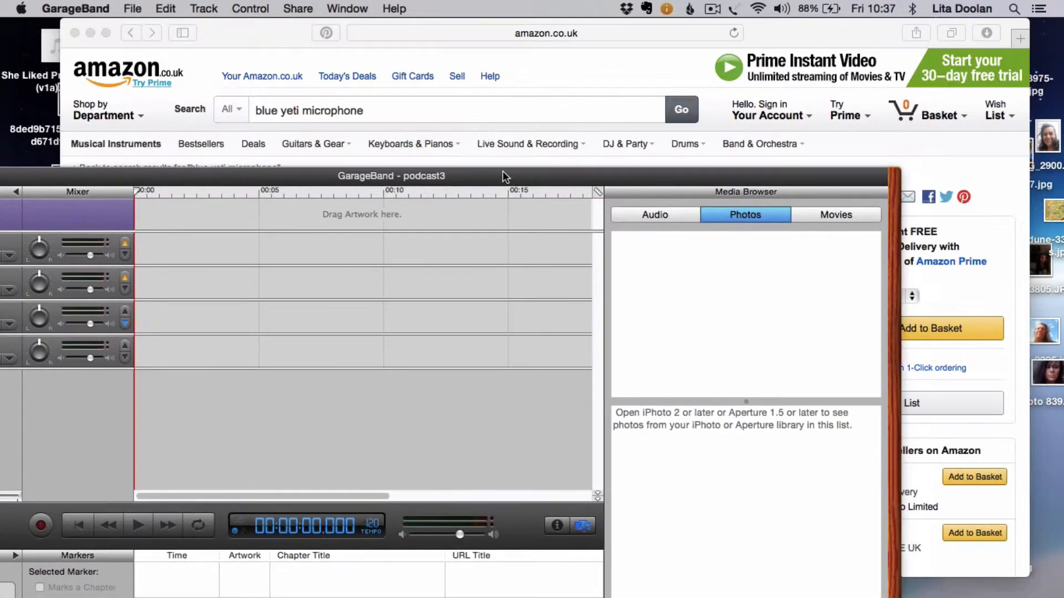
double_click(504, 176)
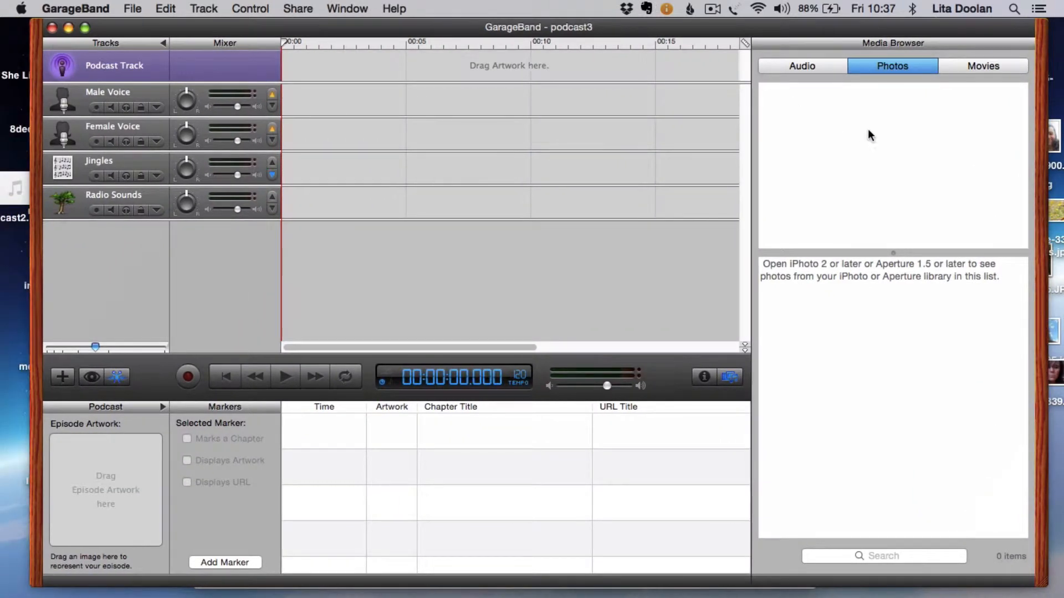
click(1057, 271)
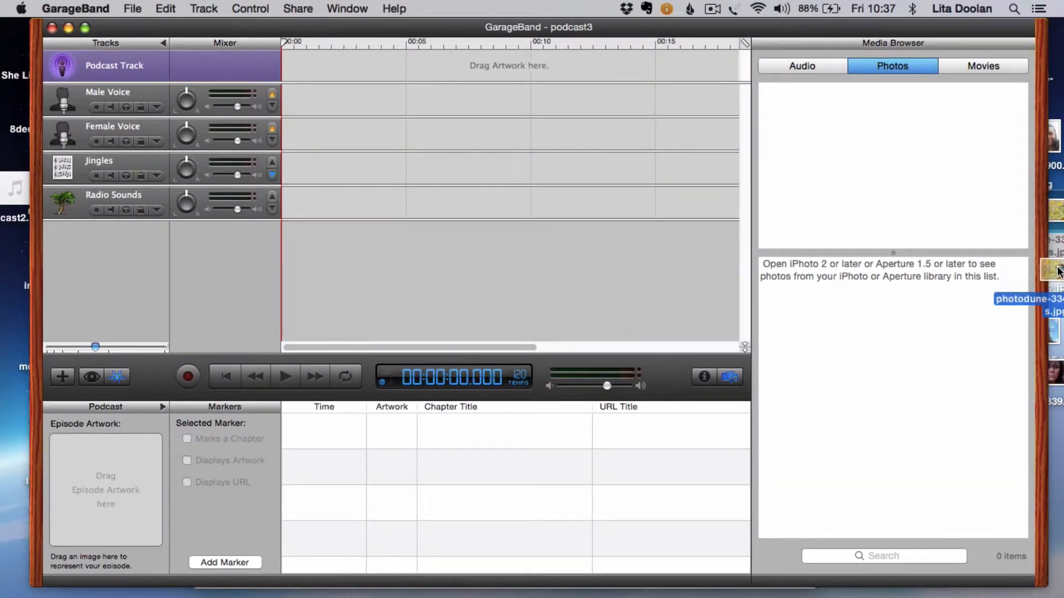
drag(1057, 271, 92, 479)
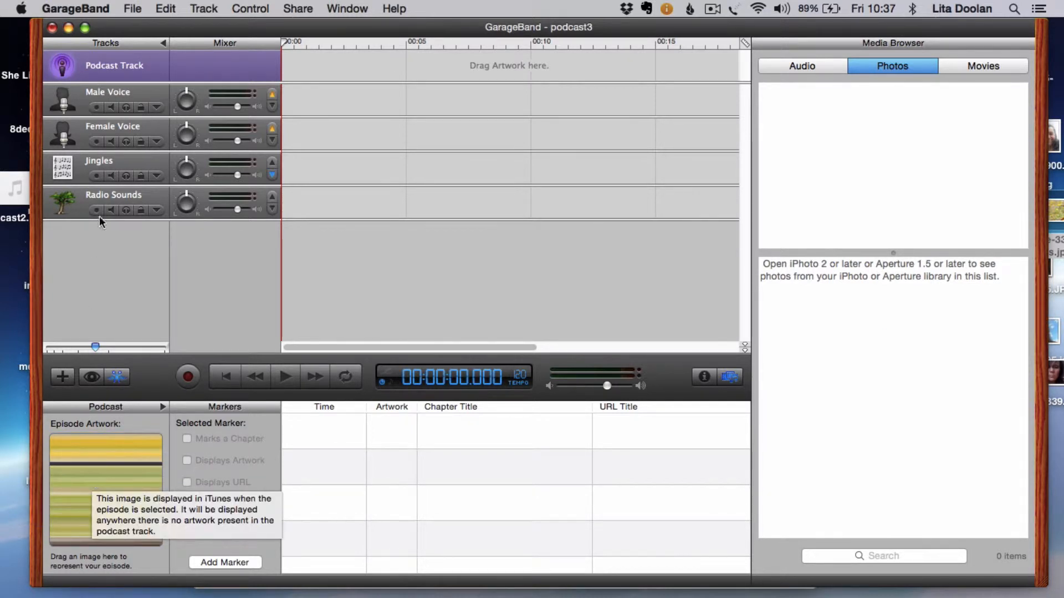
Record a spoken narration on the Female Voice track.
click(74, 136)
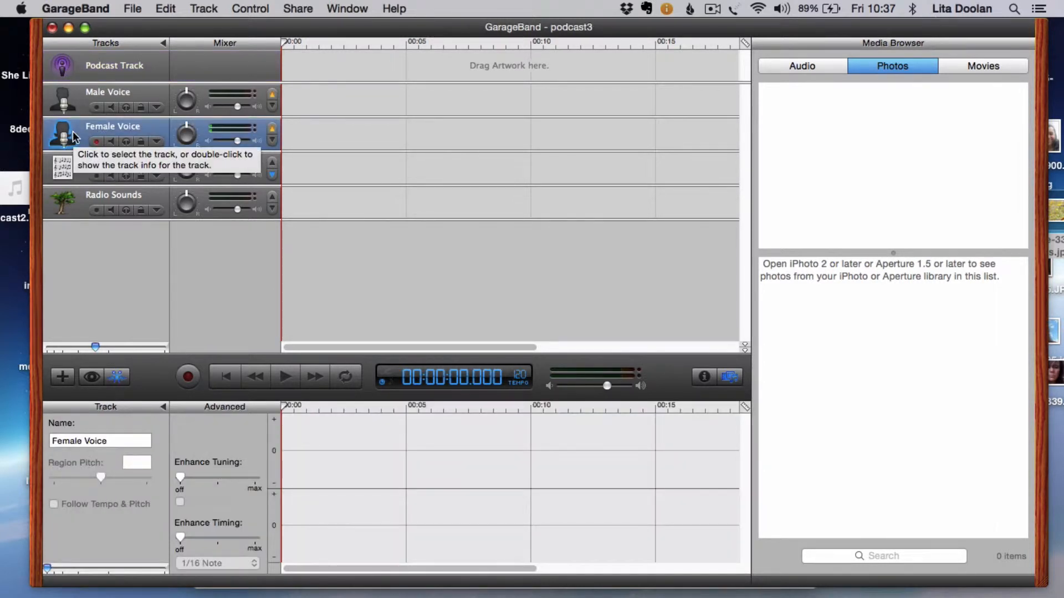
click(189, 378)
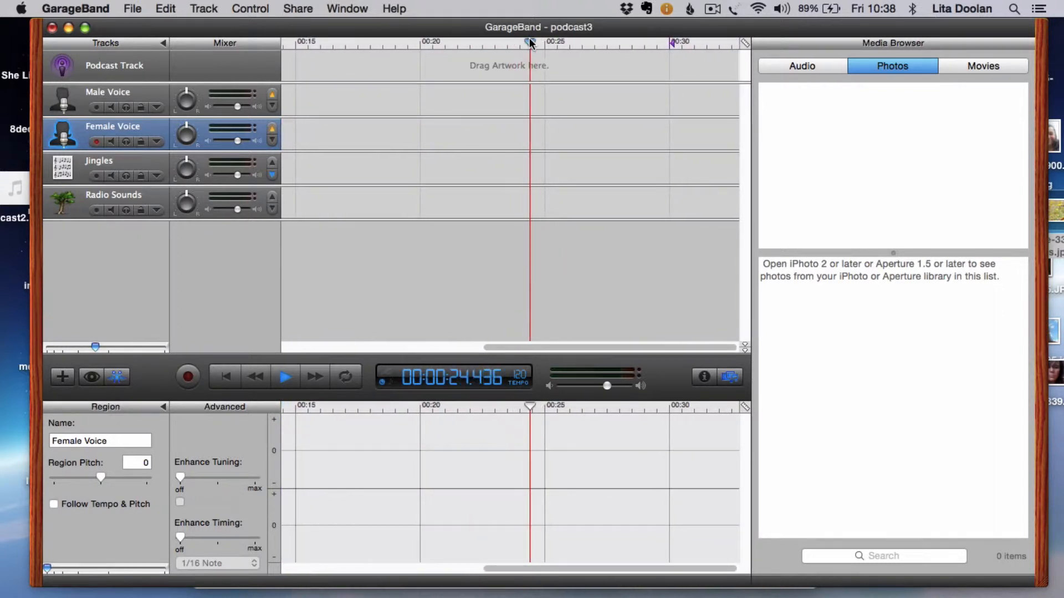
Play the Female Voice recording back from the start using the built-in audio.
click(340, 45)
drag(340, 44, 114, 58)
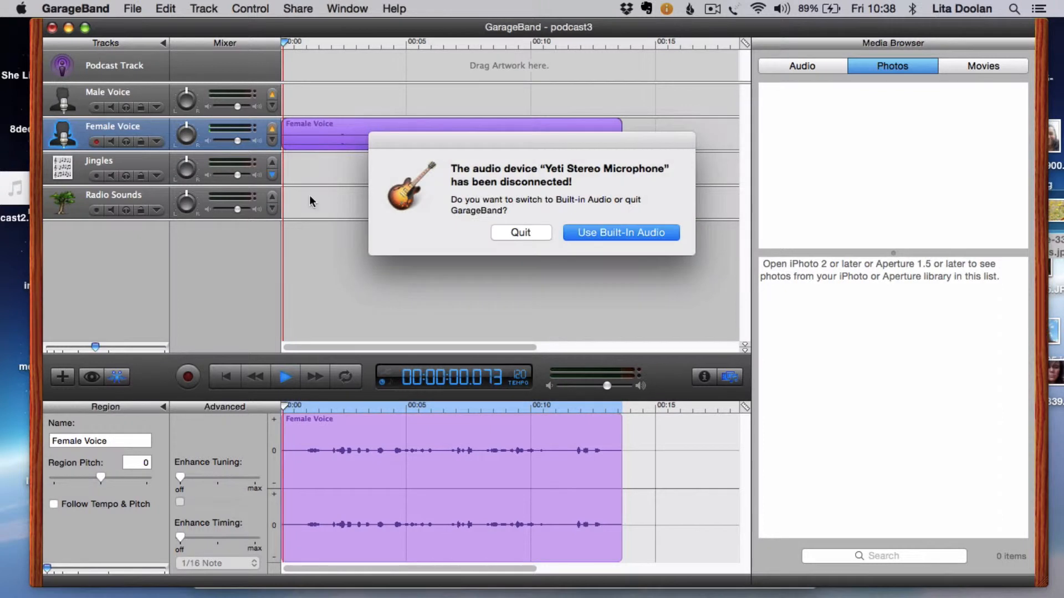
click(607, 238)
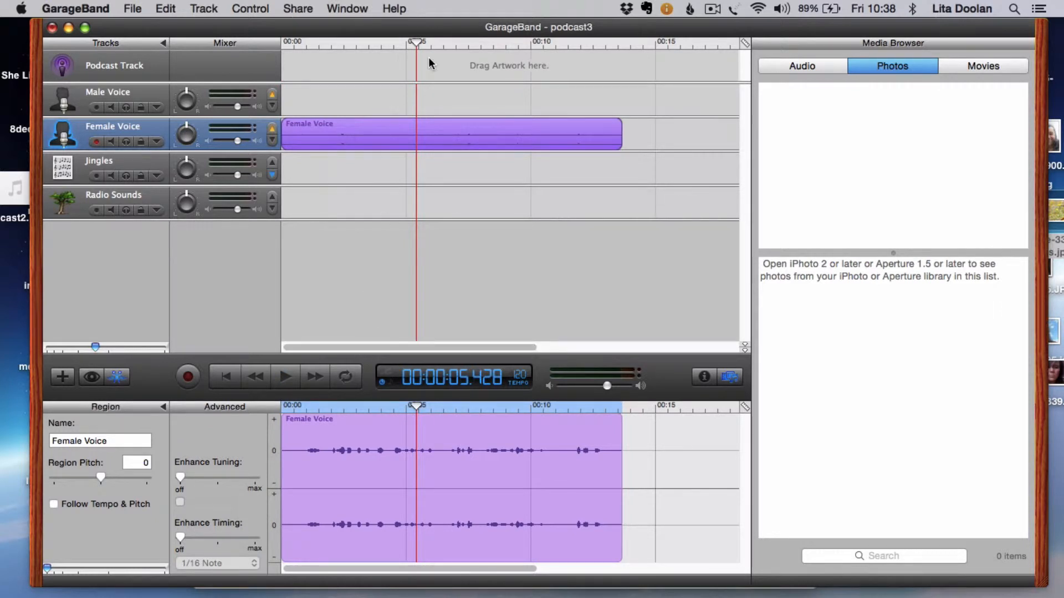
drag(417, 45, 246, 71)
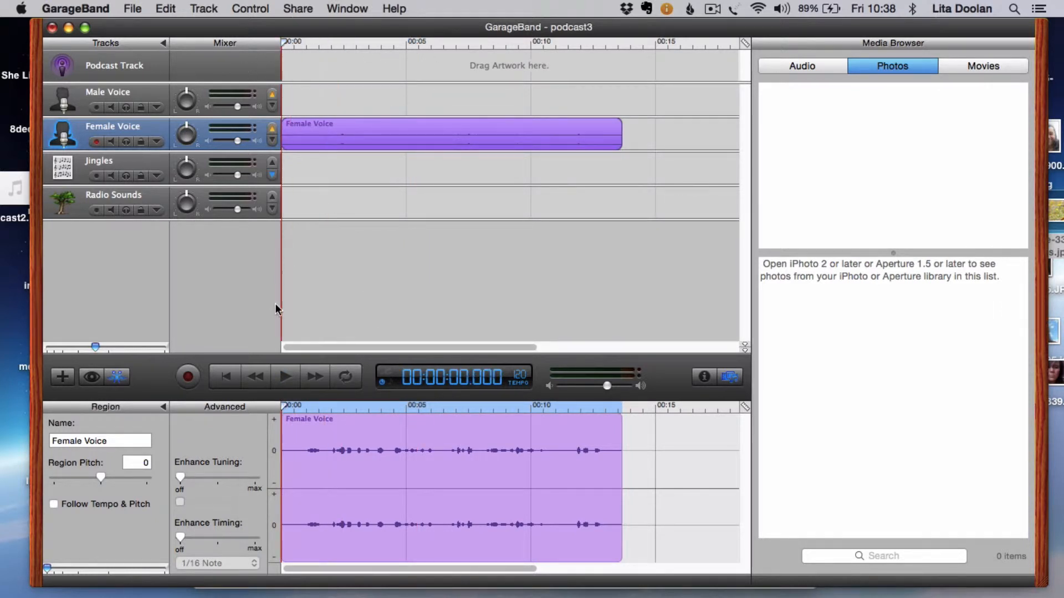
click(283, 386)
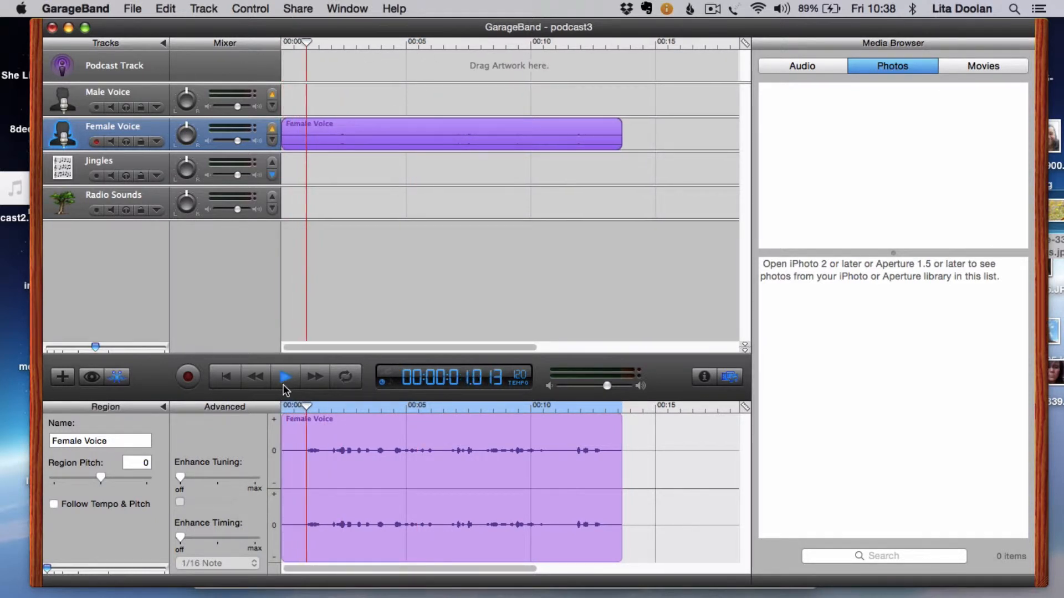
Accept the Yeti Stereo Microphone as the audio device for the project.
click(374, 272)
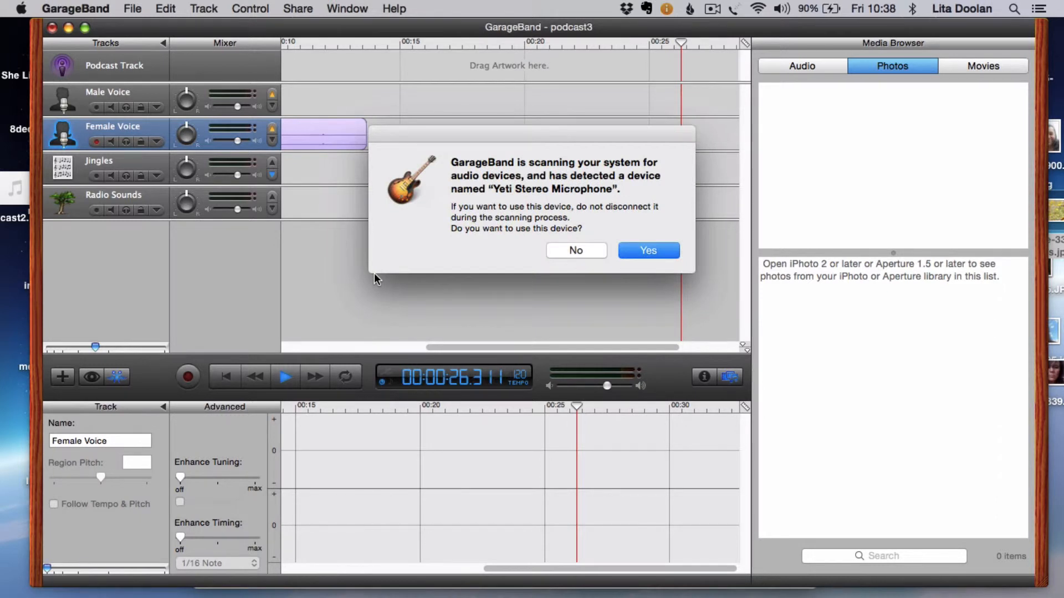
click(635, 256)
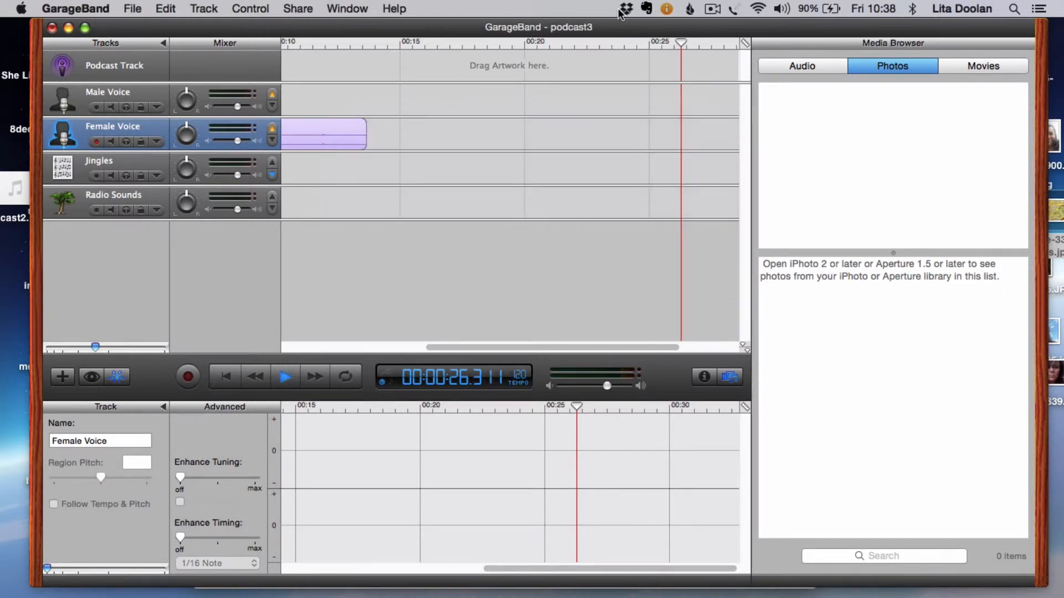
Send the podcast to iTunes and dismiss the volume warning.
click(309, 7)
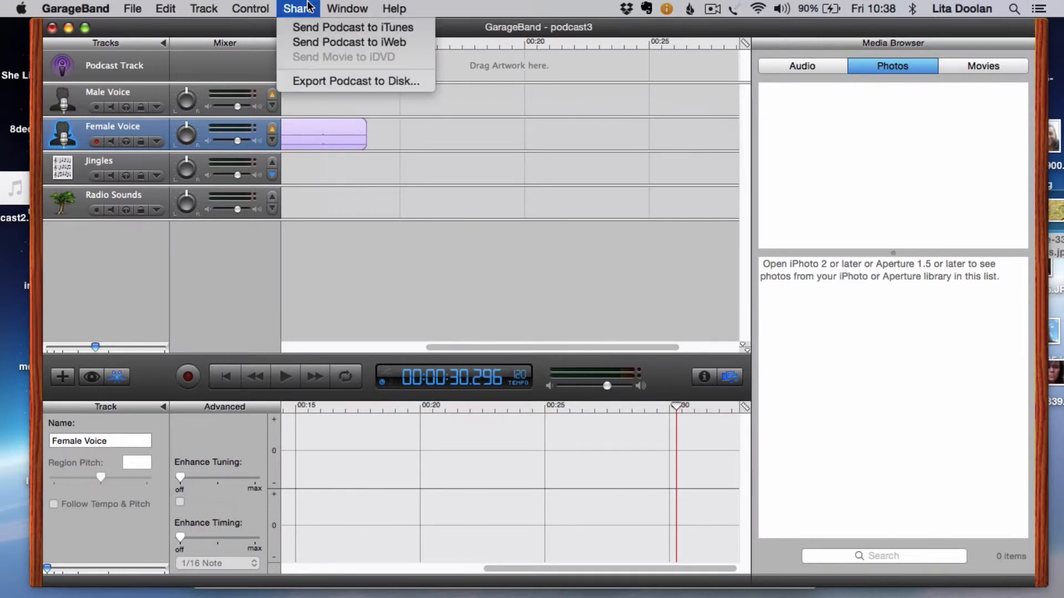
click(308, 30)
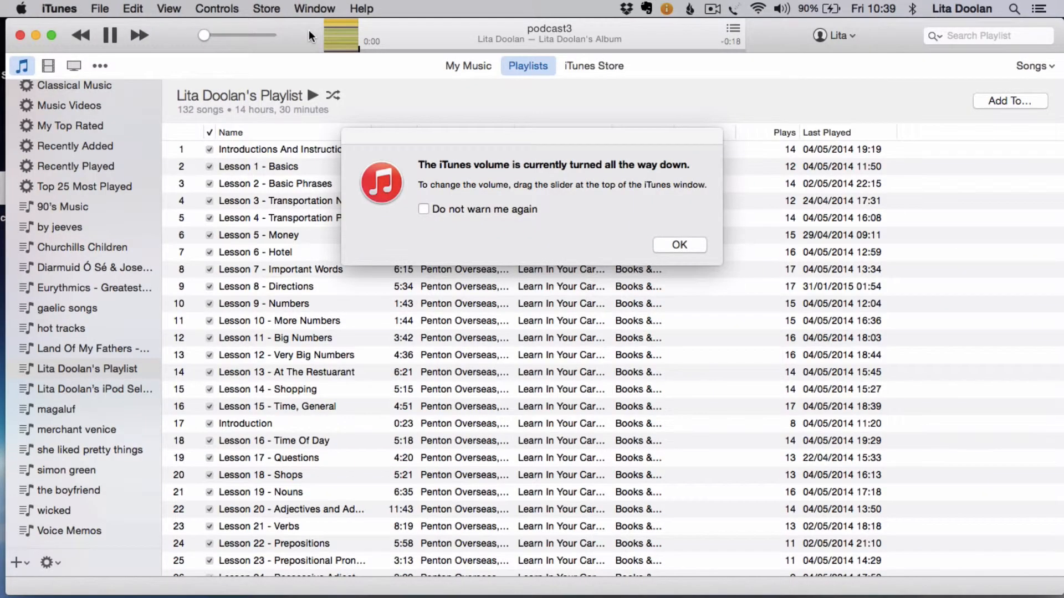
click(682, 244)
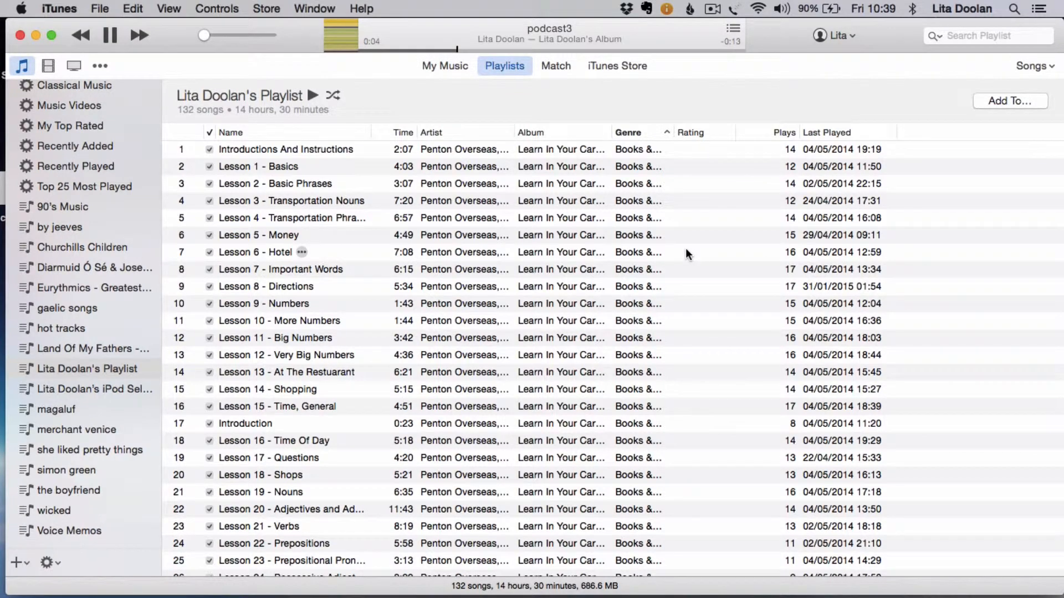
Create an MP3 version of the podcast3 track in the iTunes playlist.
mouse_move(344, 38)
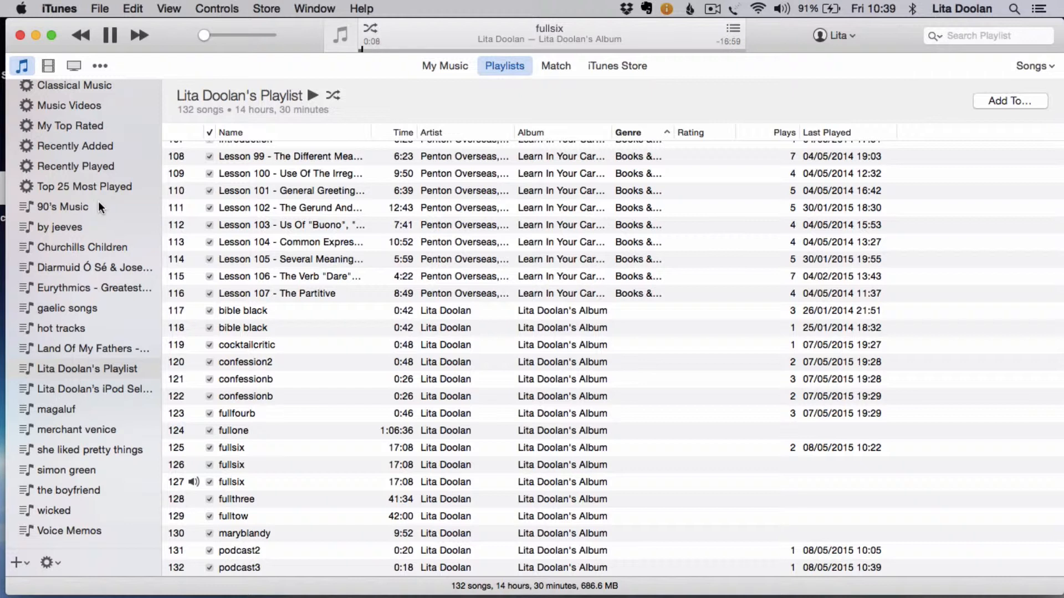
scroll(99, 206, up, 3)
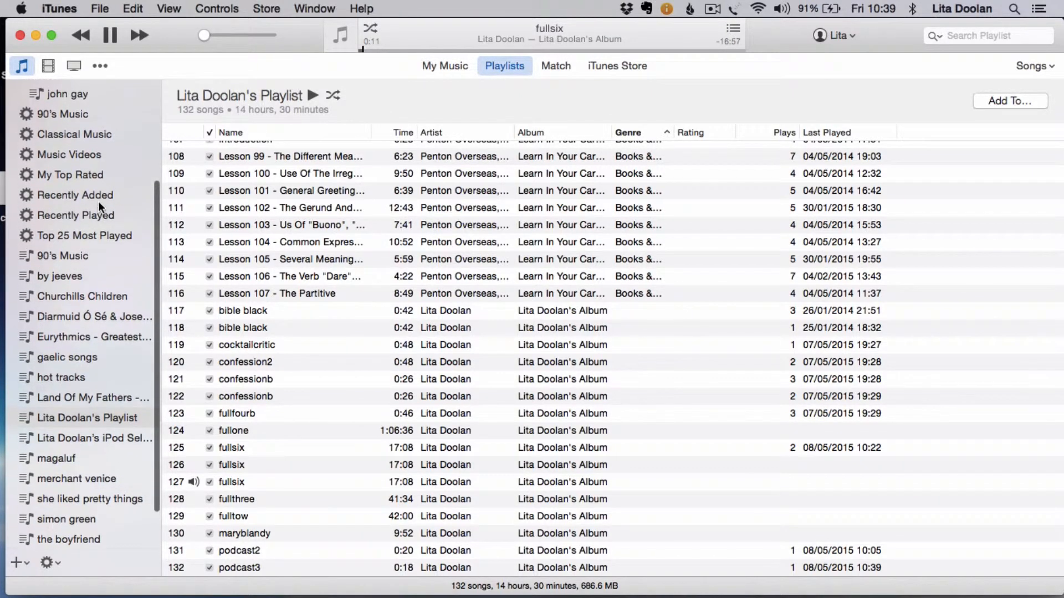
scroll(99, 206, up, 1)
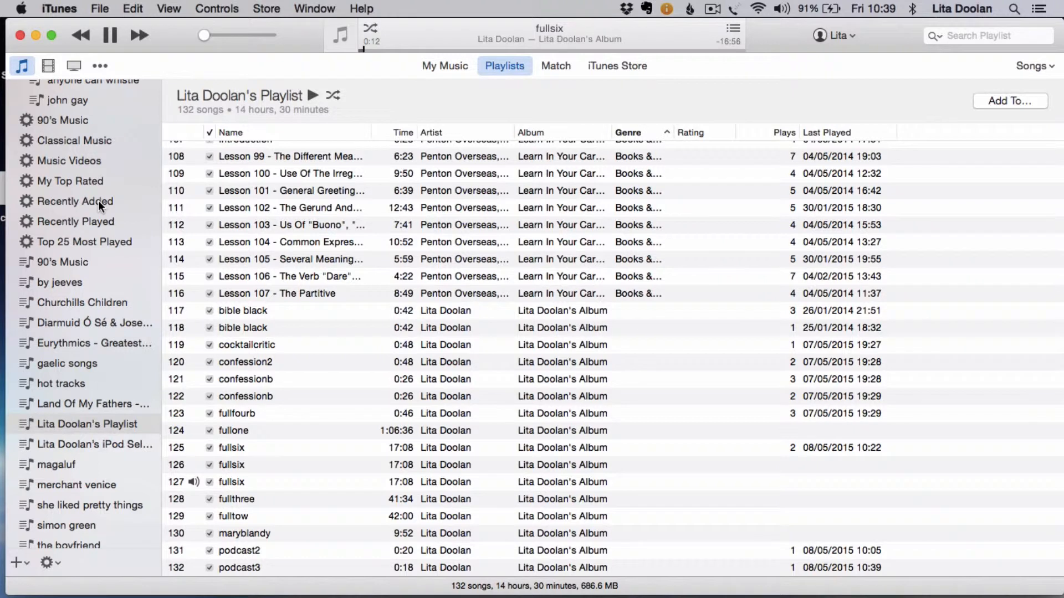
key(Up)
key(Up)
scroll(99, 203, up, 1)
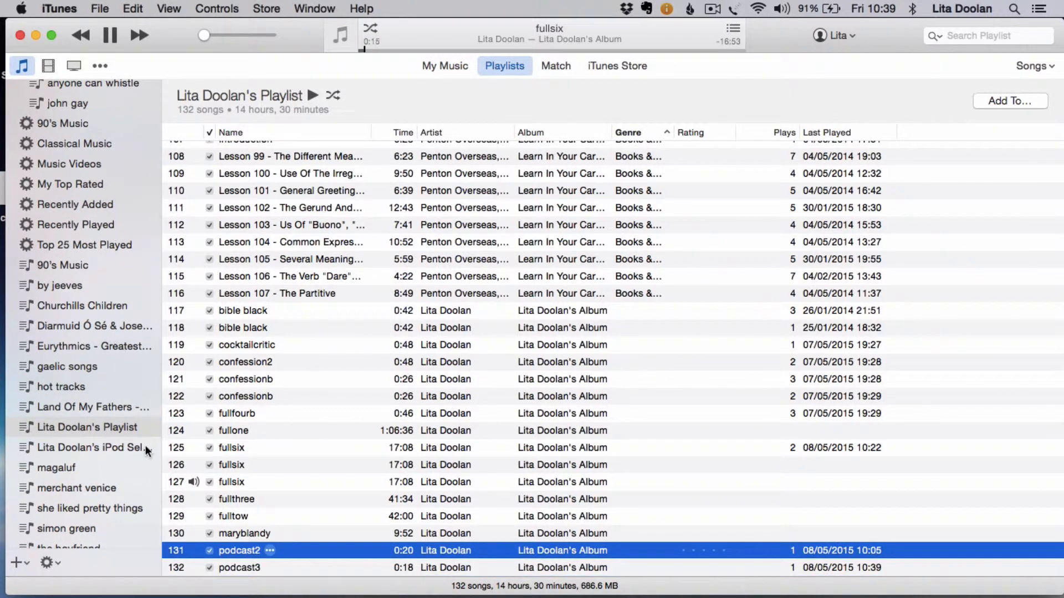
click(237, 566)
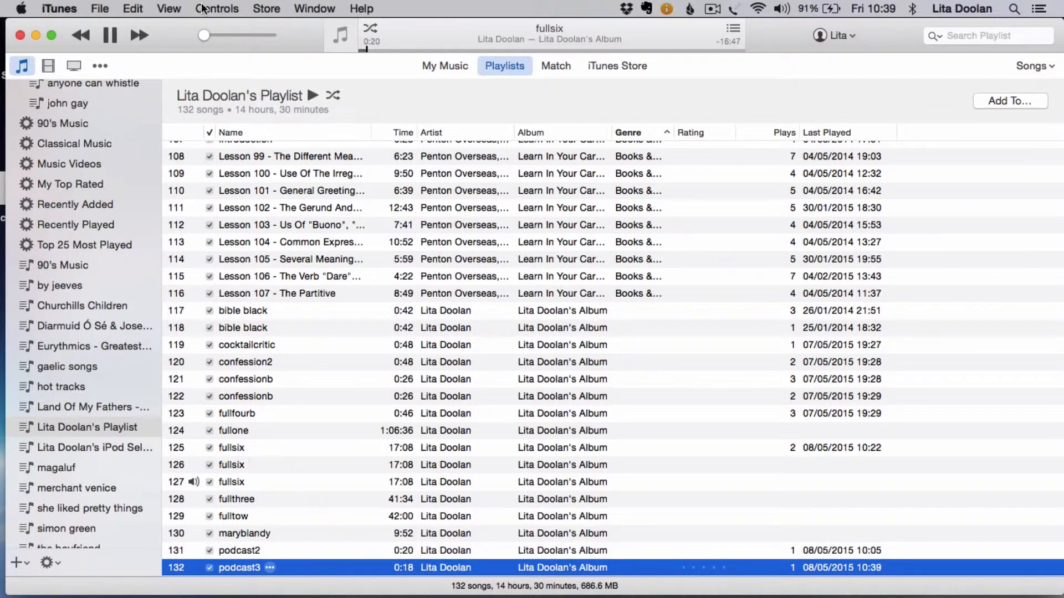
click(97, 8)
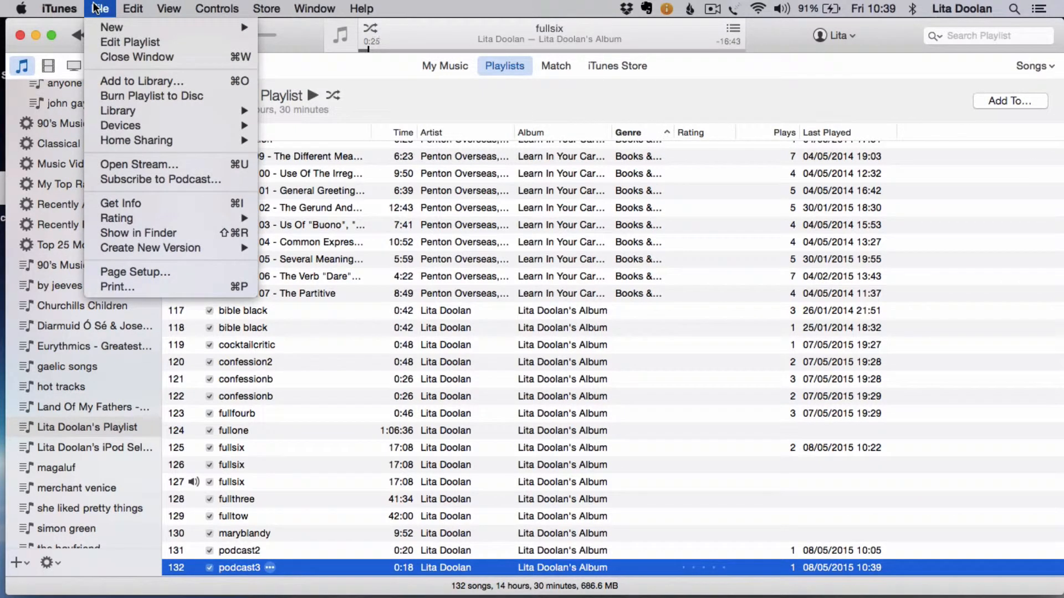
mouse_move(136, 249)
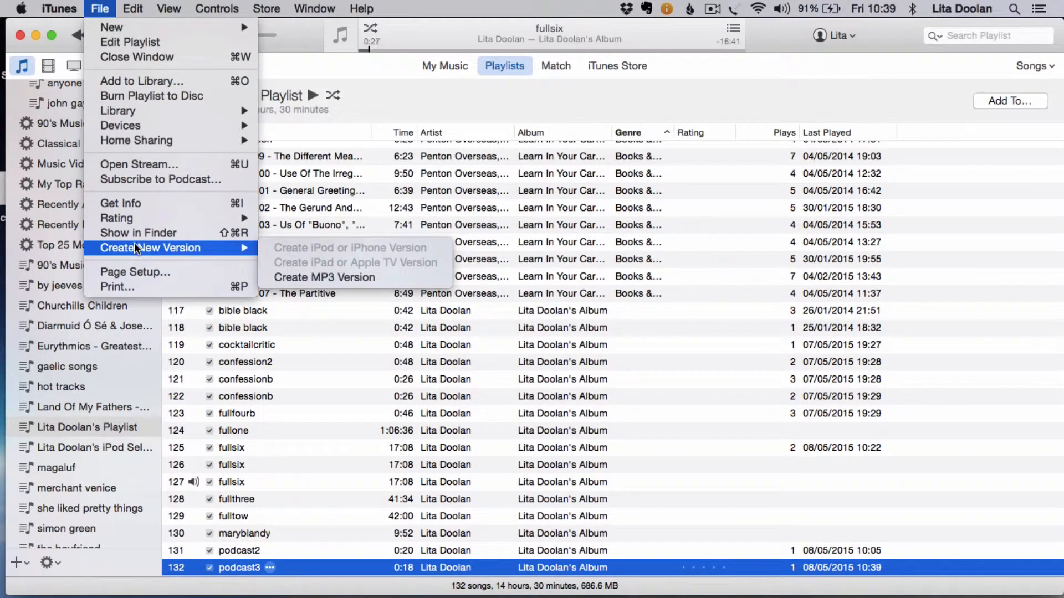
click(289, 278)
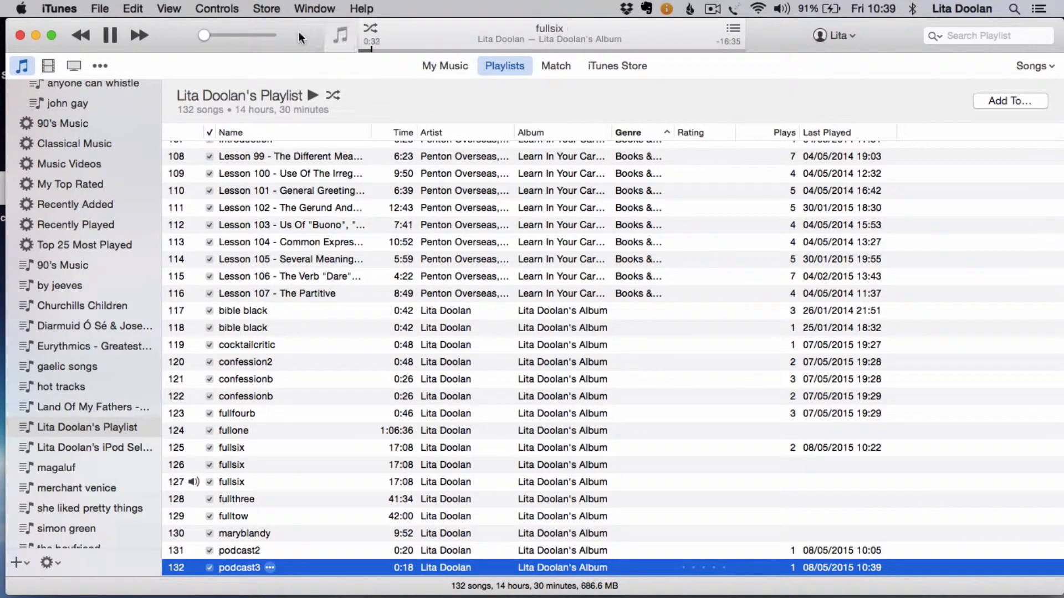
Copy the last podcast3 track from the first recently added album in My Music to the desktop.
drag(294, 32, 337, 33)
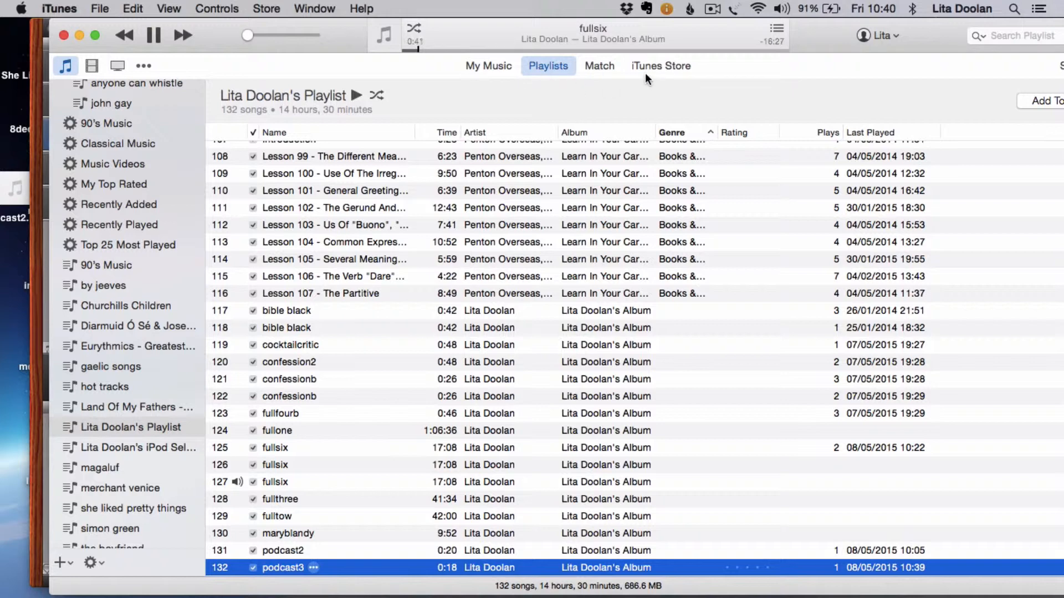
click(494, 65)
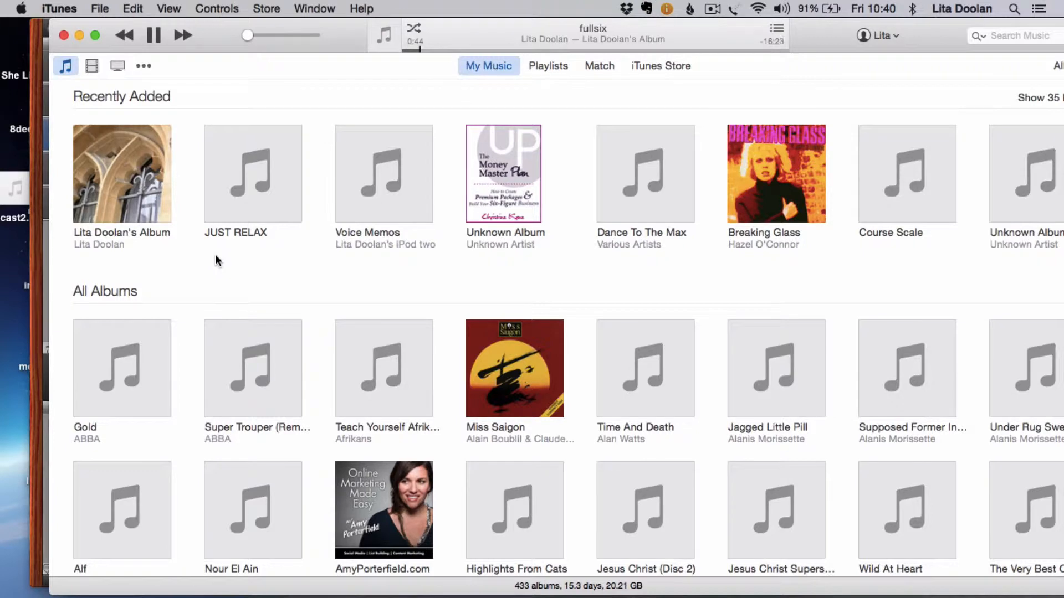
click(125, 185)
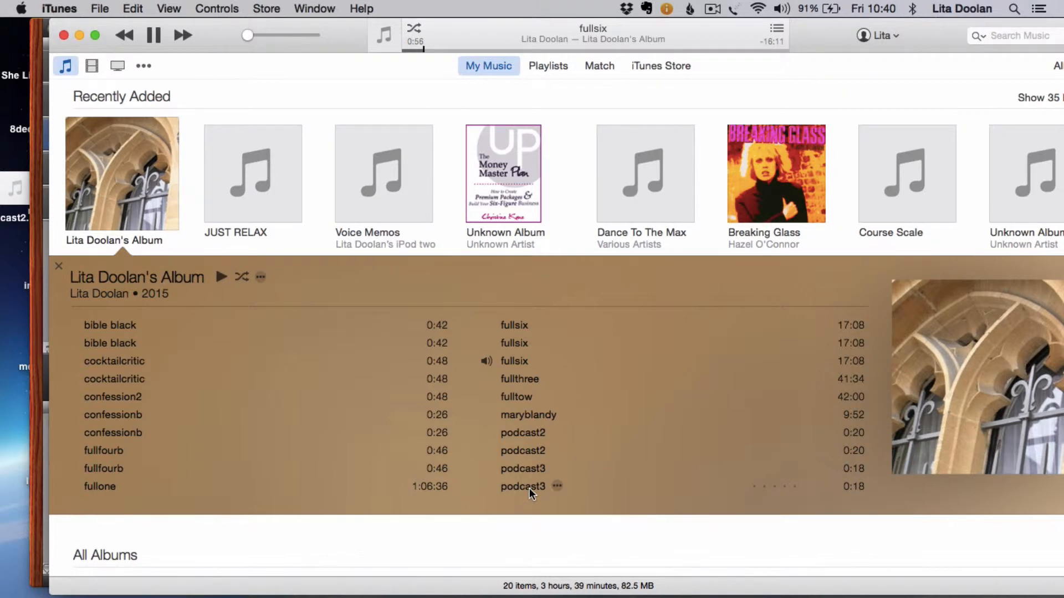
drag(530, 488, 6, 406)
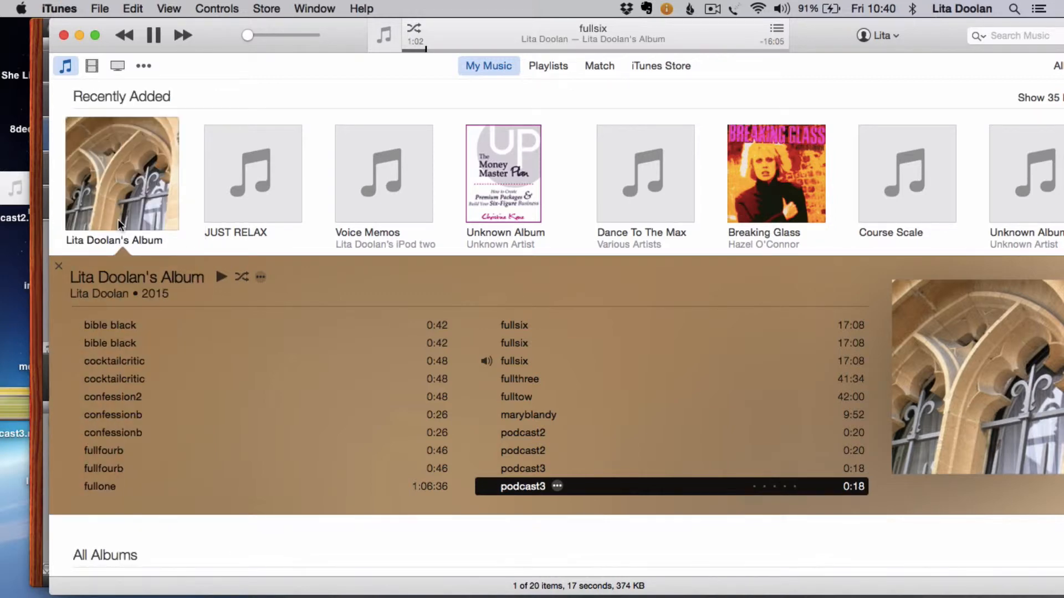
View the iTunes Store's music page and switch back to the podcast3 project in GarageBand.
drag(814, 31, 837, 22)
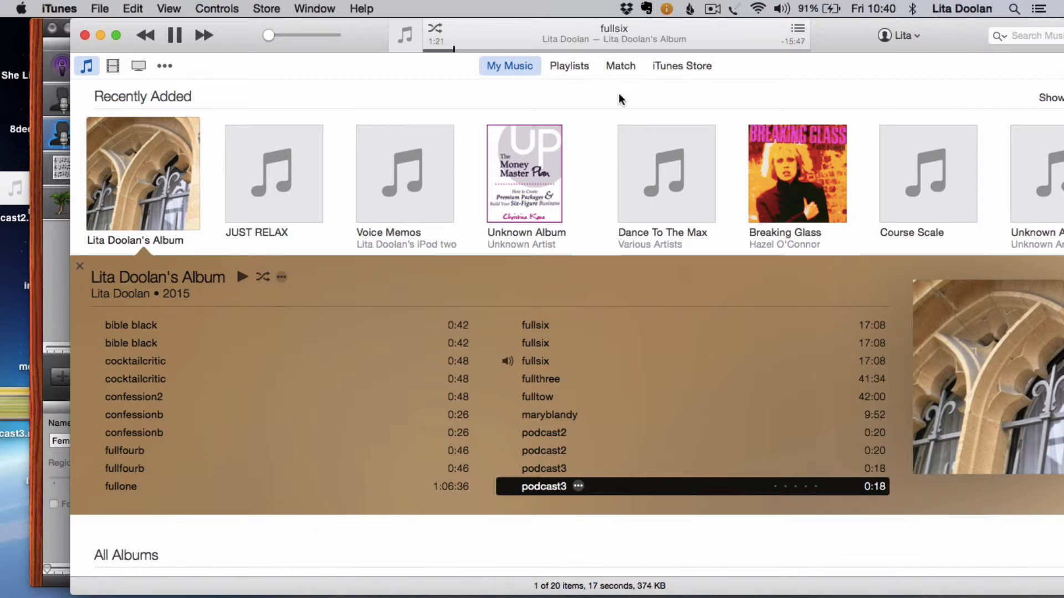
click(686, 67)
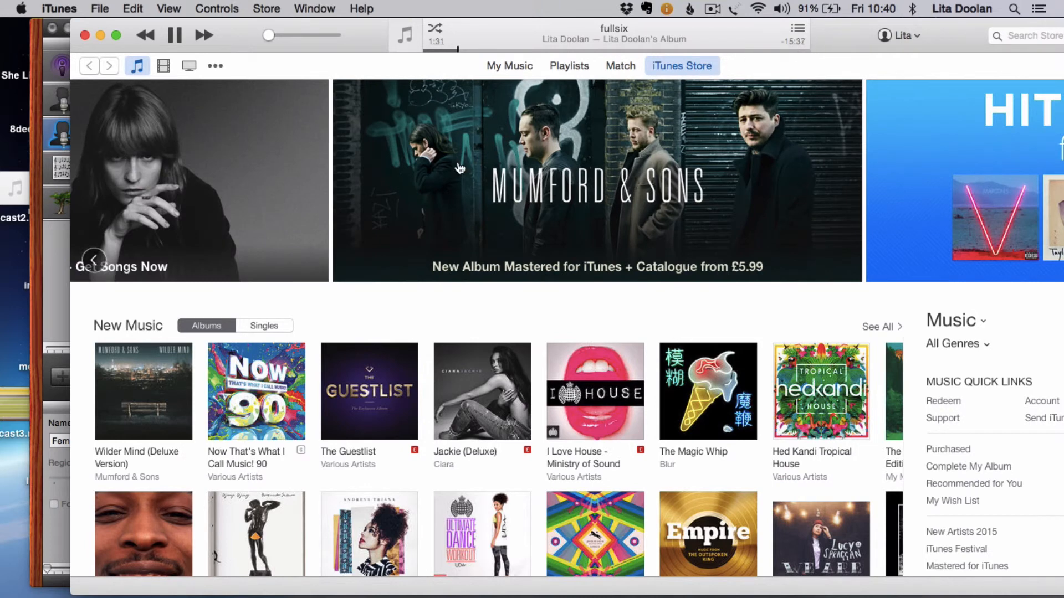
click(58, 292)
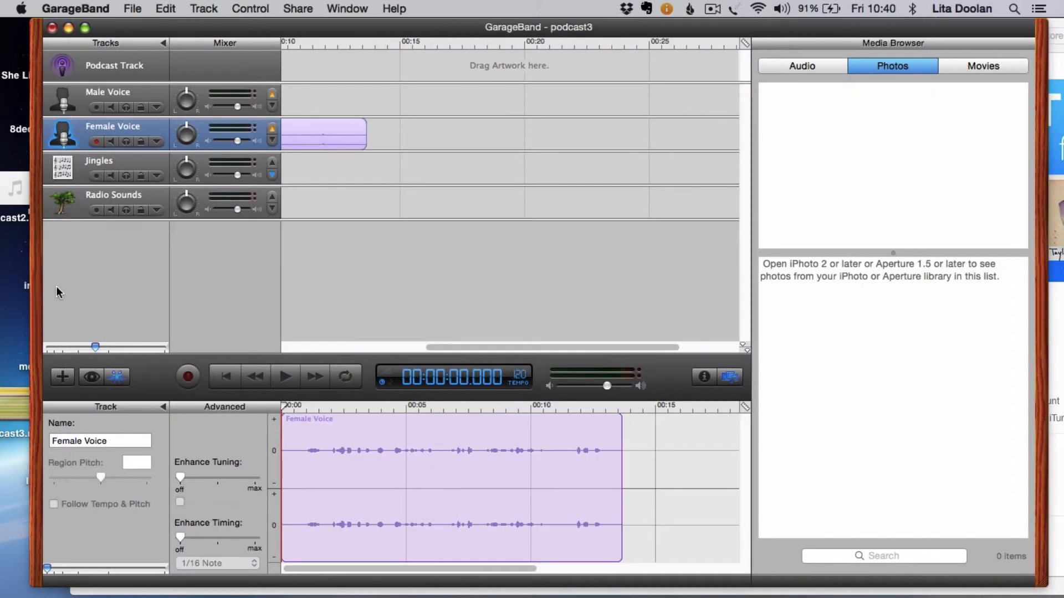